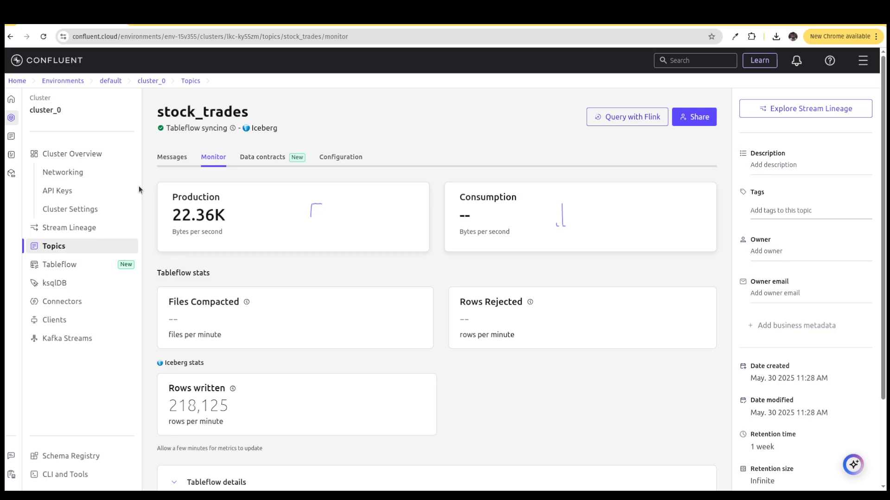
- Review the overview, topics and connectors of cluster_0
{"action": "left_click", "coordinate": [55, 155]}
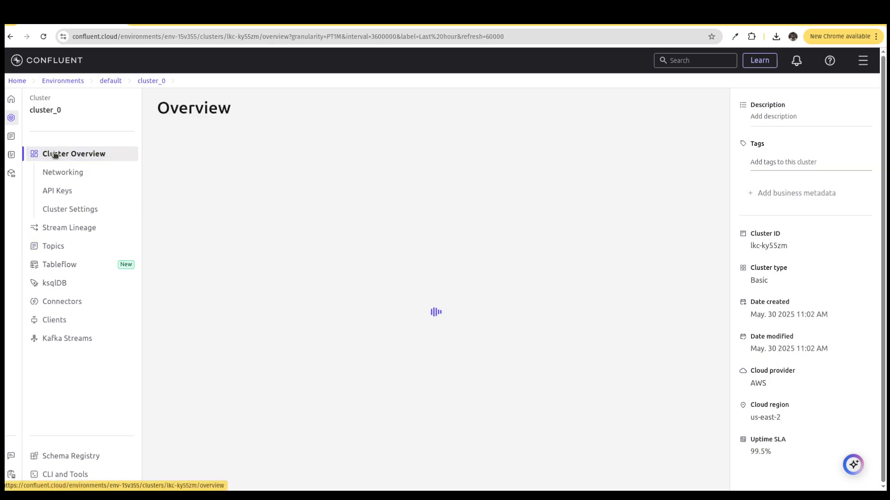
{"action": "left_click", "coordinate": [53, 249]}
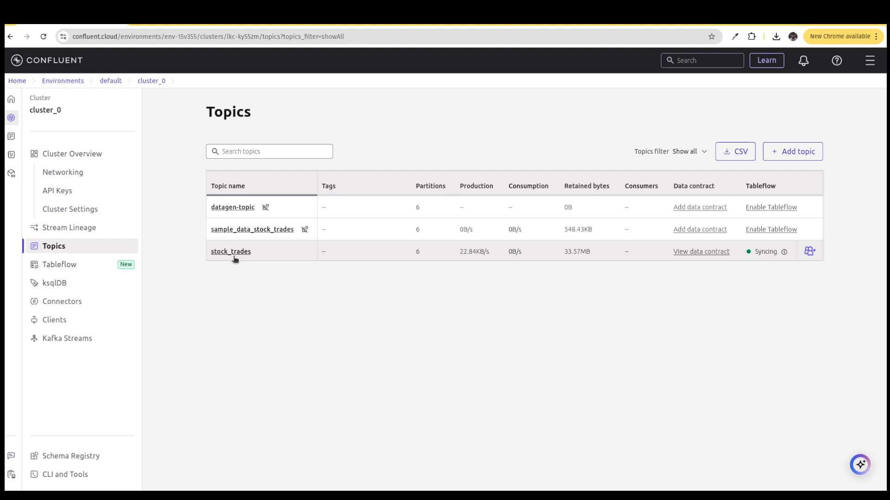
{"action": "left_click", "coordinate": [79, 304]}
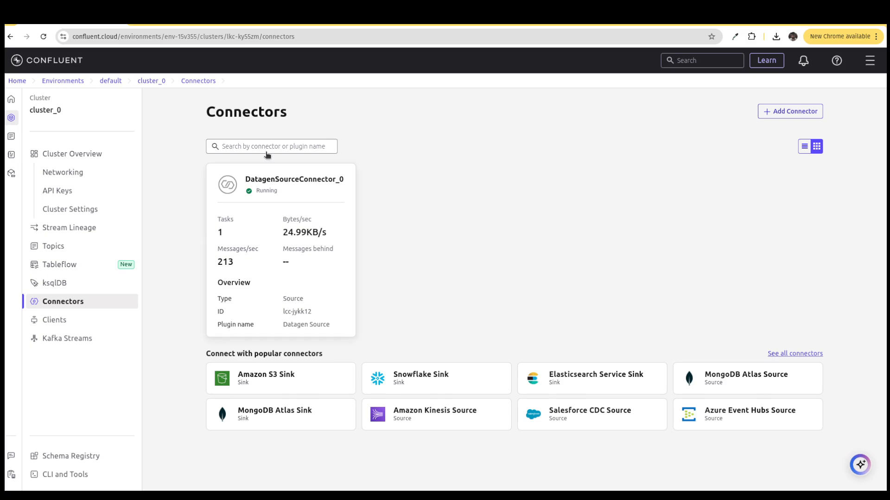
- View the ShadowTraffic site, and check the Tableflow status of stock_trades in cluster_0's topic list
{"action": "left_click", "coordinate": [287, 24]}
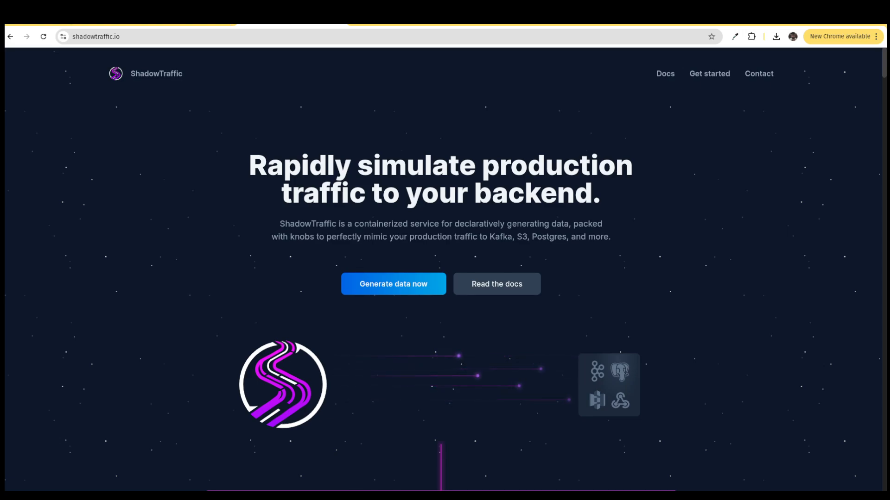
{"action": "left_click", "coordinate": [72, 21]}
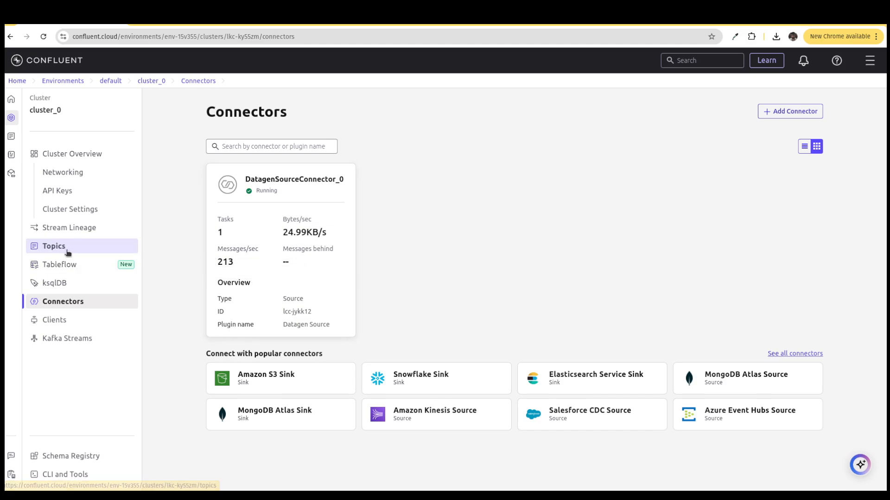
{"action": "left_click", "coordinate": [66, 250]}
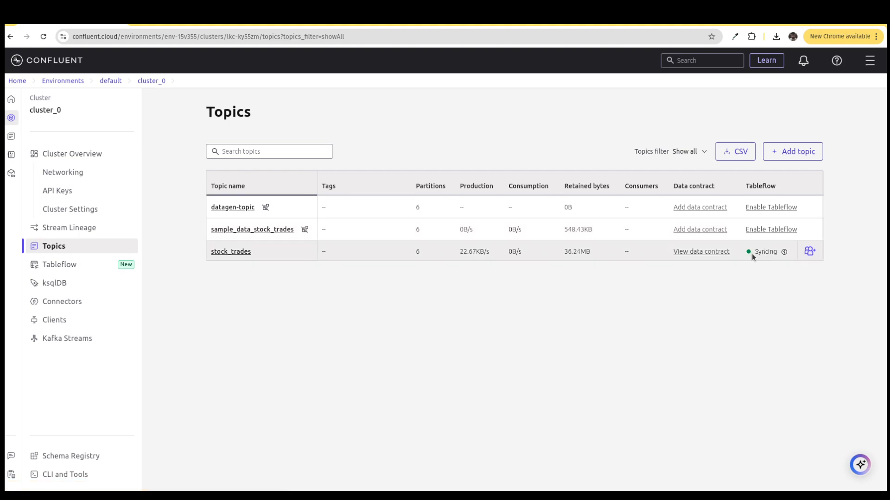
{"action": "left_click_drag", "start_coordinate": [752, 253], "coordinate": [776, 251]}
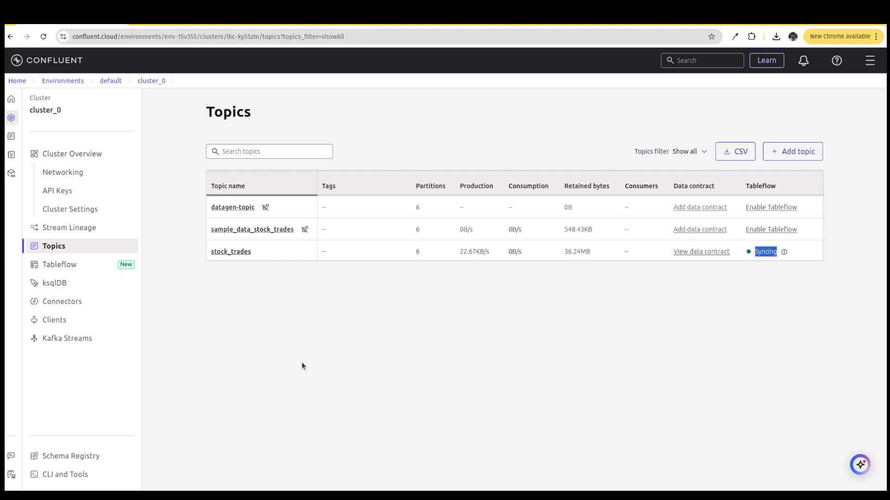
- Open the stock_trades topic and examine its incoming messages
{"action": "left_click", "coordinate": [229, 253]}
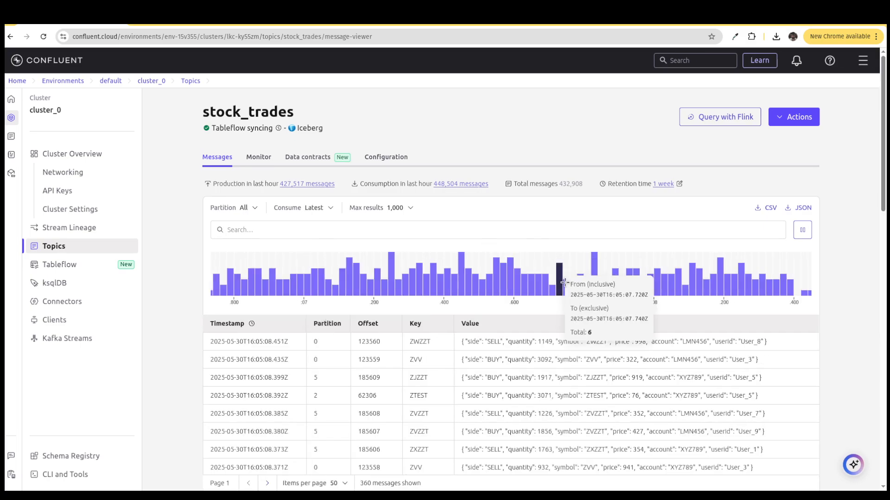
{"action": "scroll", "coordinate": [563, 278], "scroll_direction": "down", "scroll_amount": 5}
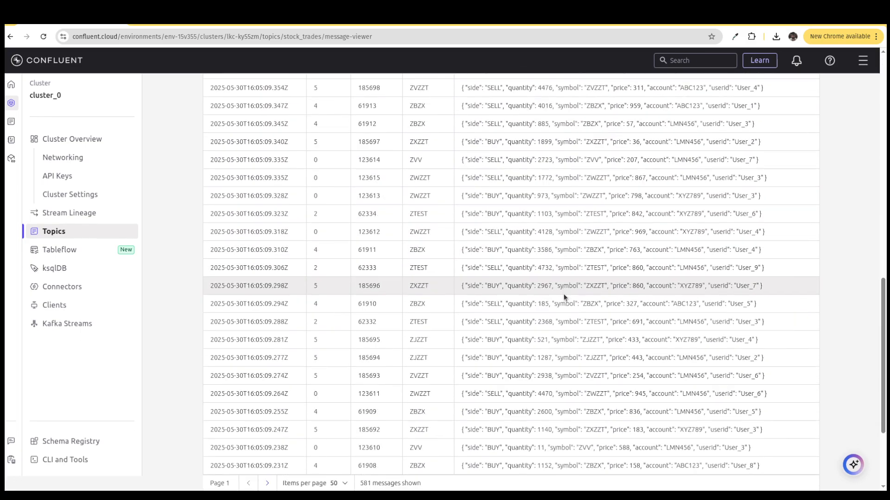
{"action": "scroll", "coordinate": [563, 298], "scroll_direction": "up", "scroll_amount": 5}
{"action": "scroll", "coordinate": [563, 294], "scroll_direction": "up", "scroll_amount": 3}
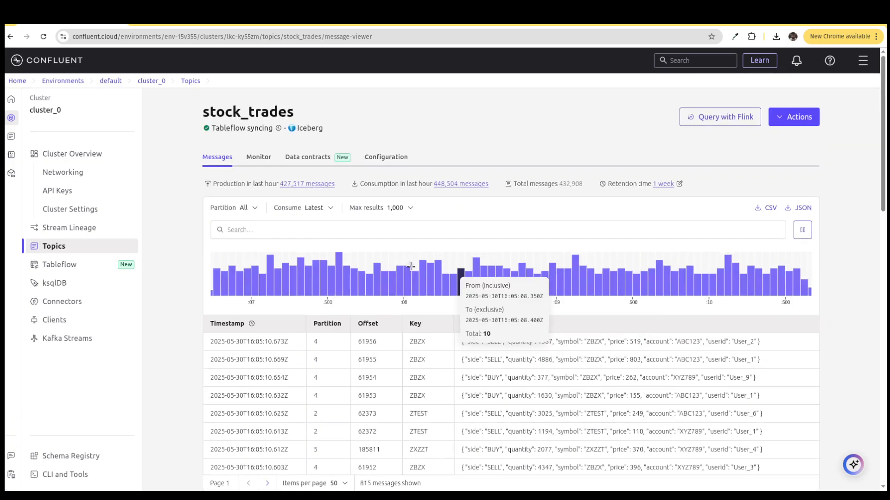
- Examine the monitoring statistics and Tableflow details of the stock_trades topic
{"action": "left_click", "coordinate": [258, 158]}
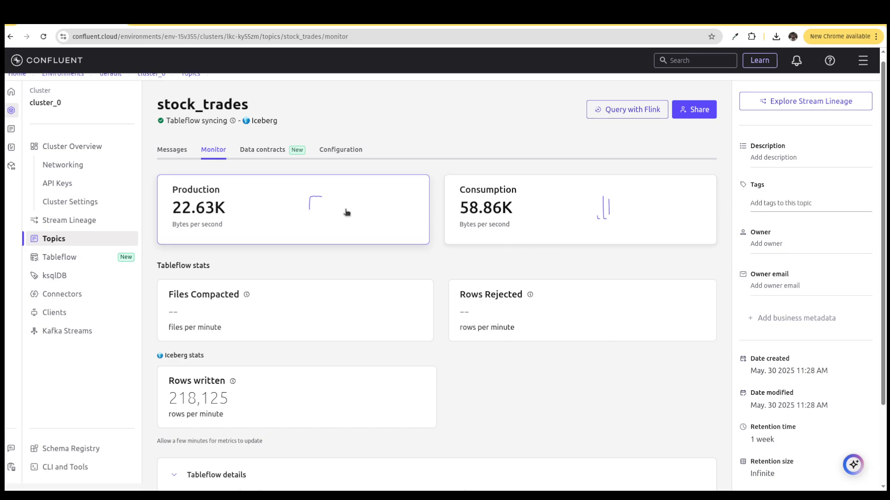
{"action": "scroll", "coordinate": [347, 211], "scroll_direction": "down", "scroll_amount": 3}
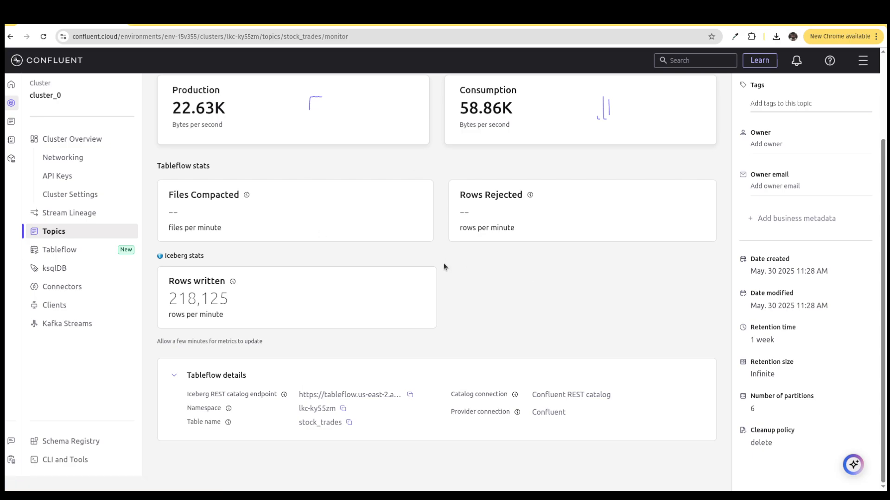
{"action": "scroll", "coordinate": [432, 287], "scroll_direction": "up", "scroll_amount": 1}
{"action": "scroll", "coordinate": [431, 284], "scroll_direction": "up", "scroll_amount": 3}
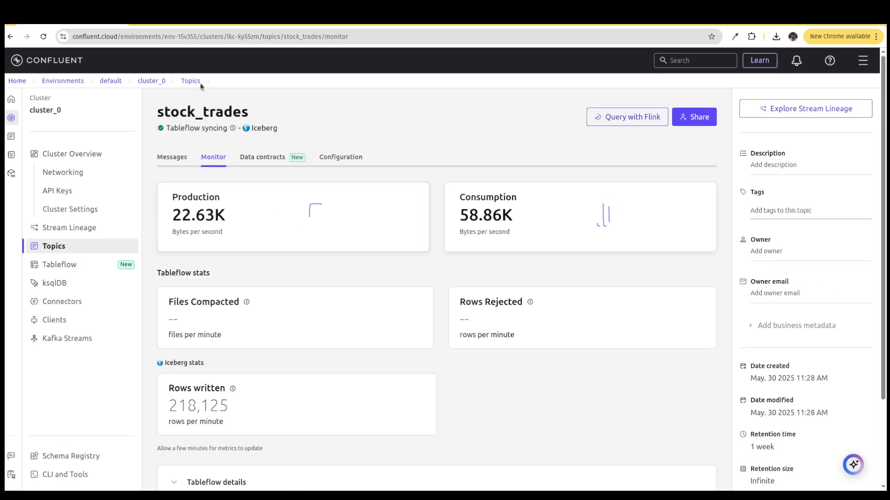
- Switch to Dremio and start a new Iceberg REST Catalog source named TableFlow
{"action": "key", "text": "ctrl+Tab"}
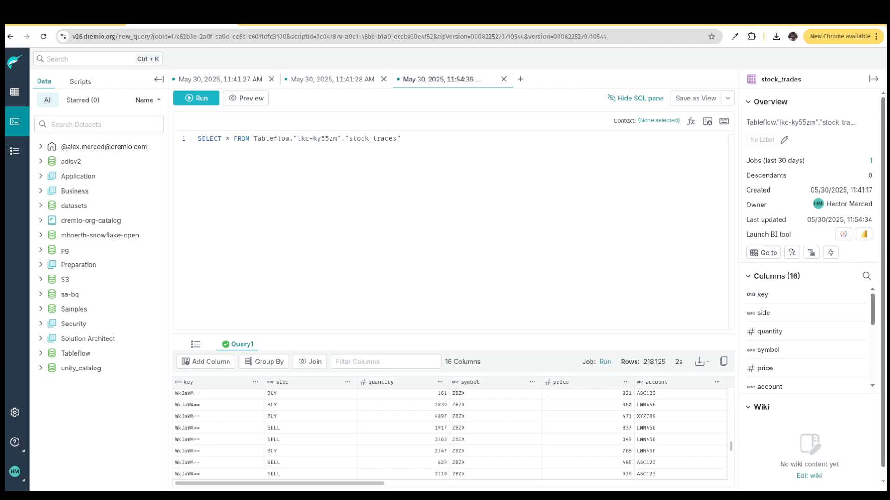
{"action": "left_click", "coordinate": [11, 95]}
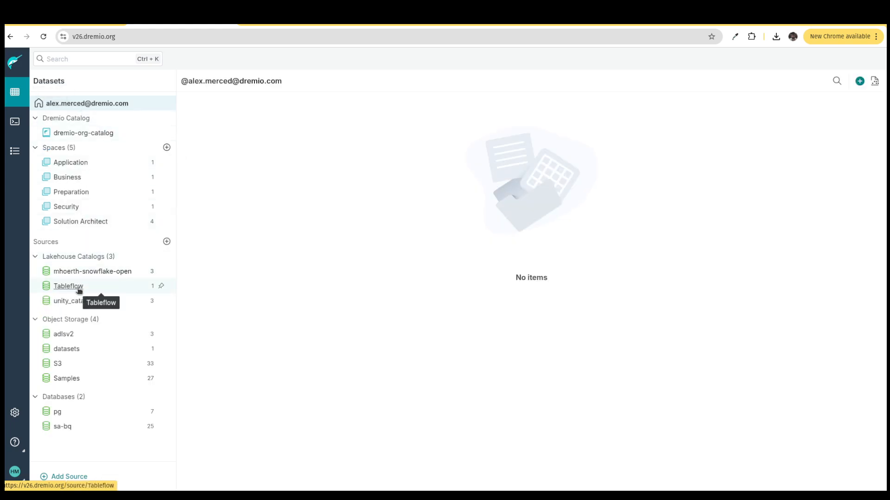
{"action": "left_click", "coordinate": [69, 477]}
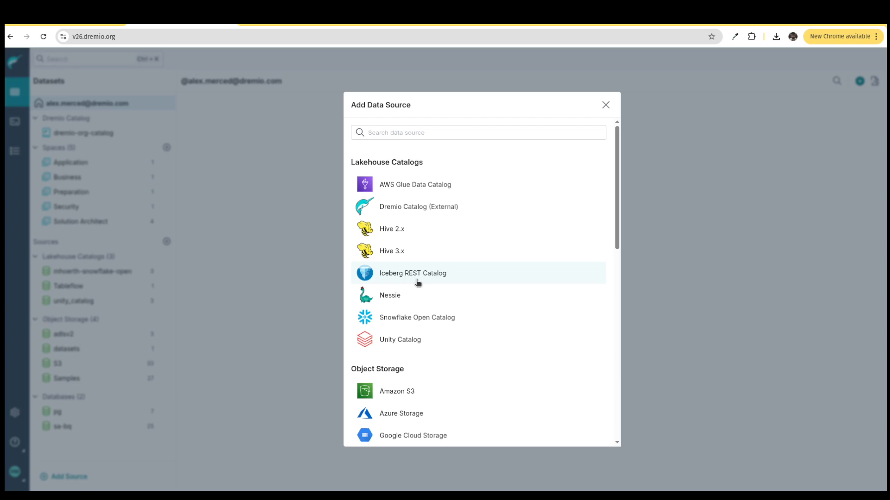
{"action": "left_click", "coordinate": [373, 274]}
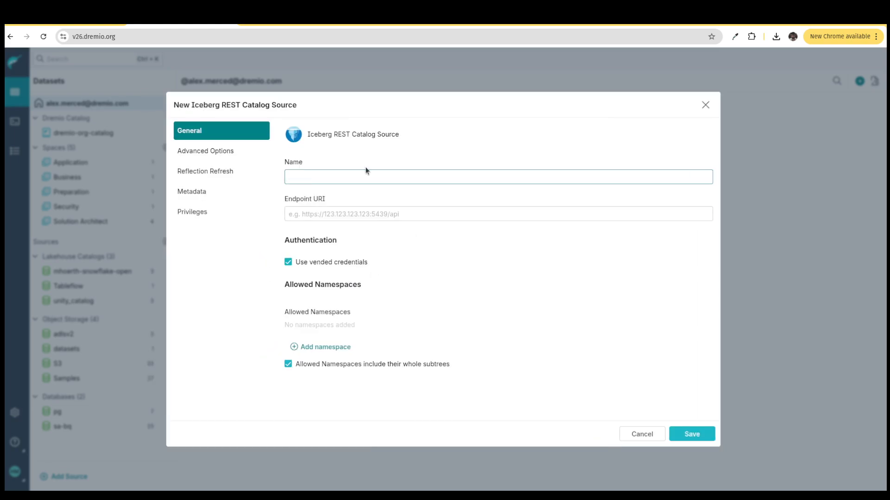
{"action": "type", "text": "TableFlow"}
- Copy the Iceberg REST catalog endpoint from stock_trades' Tableflow details in Confluent Cloud into the new Dremio source's endpoint URI
{"action": "left_click", "coordinate": [357, 213]}
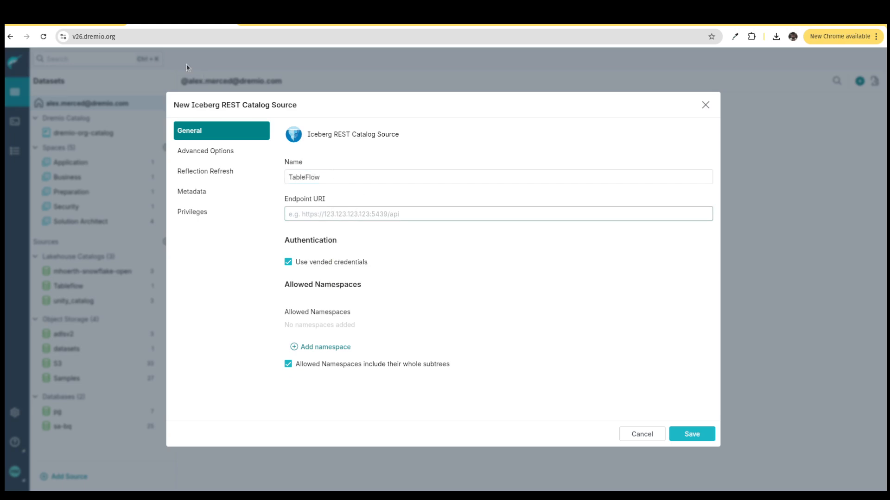
{"action": "left_click", "coordinate": [89, 22]}
{"action": "scroll", "coordinate": [306, 361], "scroll_direction": "down", "scroll_amount": 3}
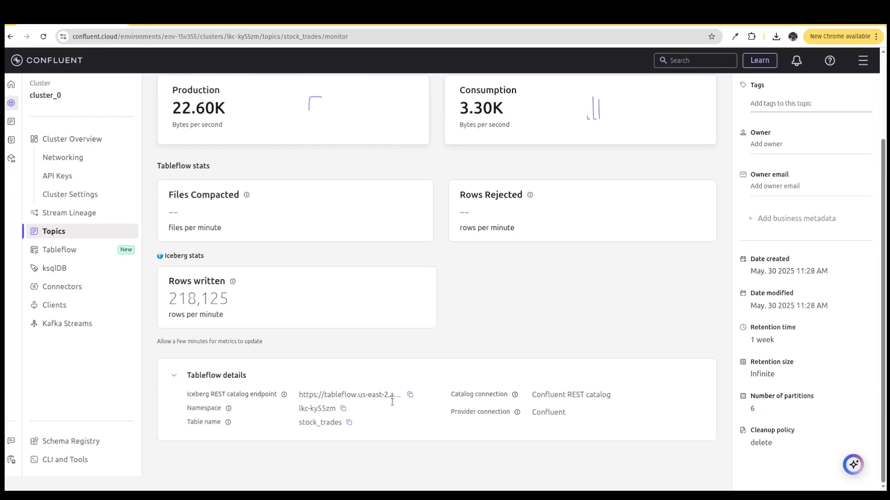
{"action": "left_click", "coordinate": [410, 396]}
{"action": "left_click", "coordinate": [229, 23]}
{"action": "key", "text": "ctrl+v"}
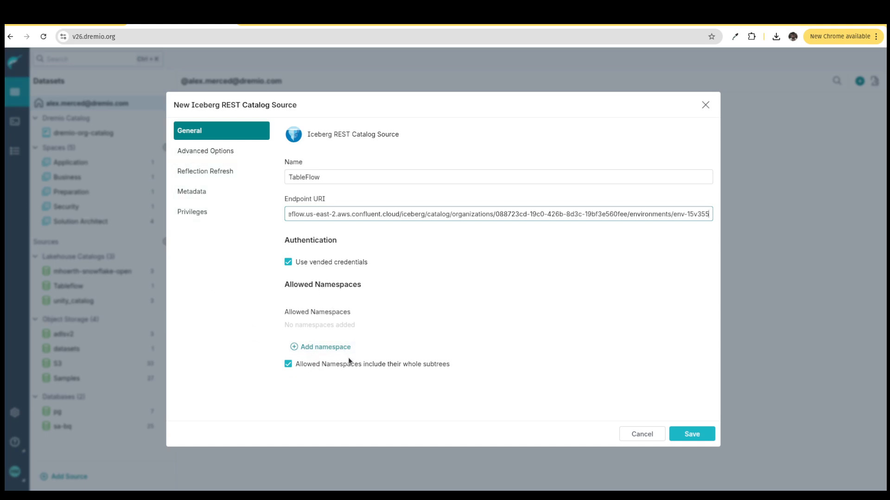
- Add a catalog credential named credential to the new source and fill its value with a generated password
{"action": "left_click", "coordinate": [205, 155]}
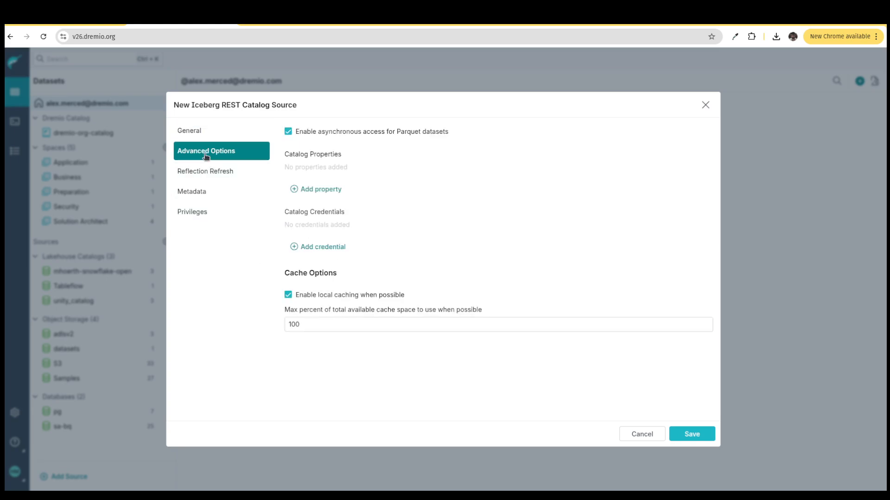
{"action": "left_click", "coordinate": [297, 248]}
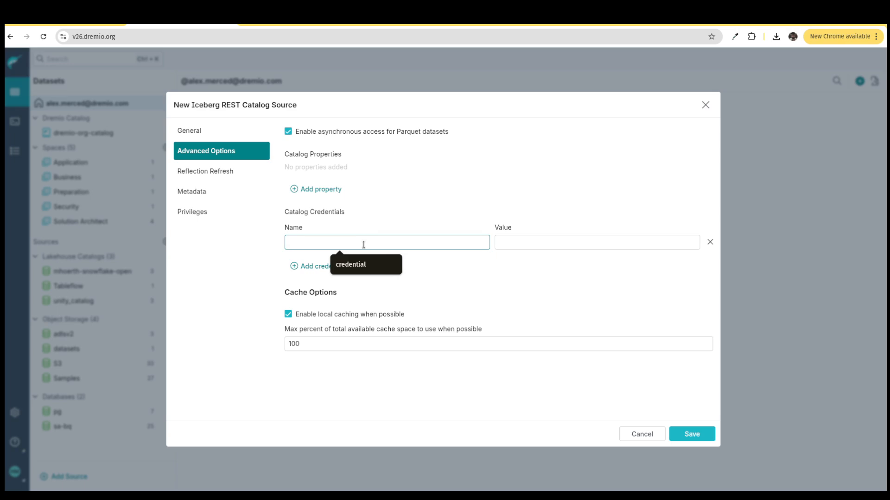
{"action": "type", "text": "credential"}
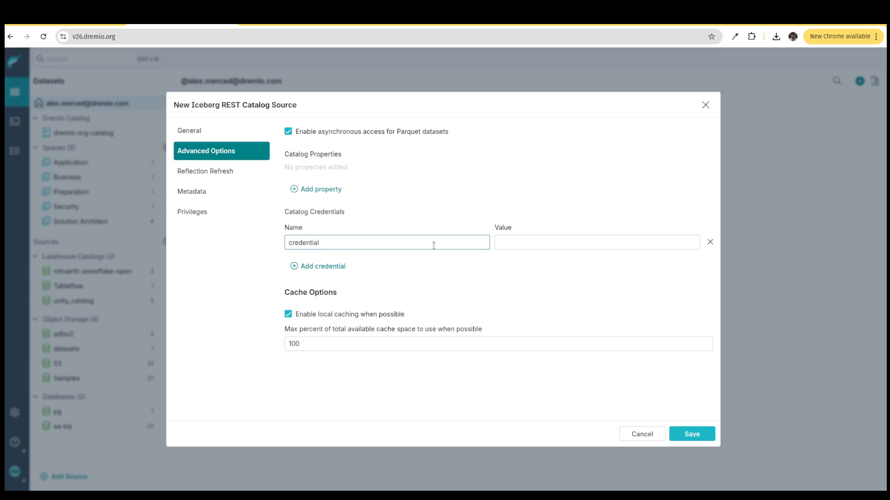
{"action": "left_click", "coordinate": [525, 244]}
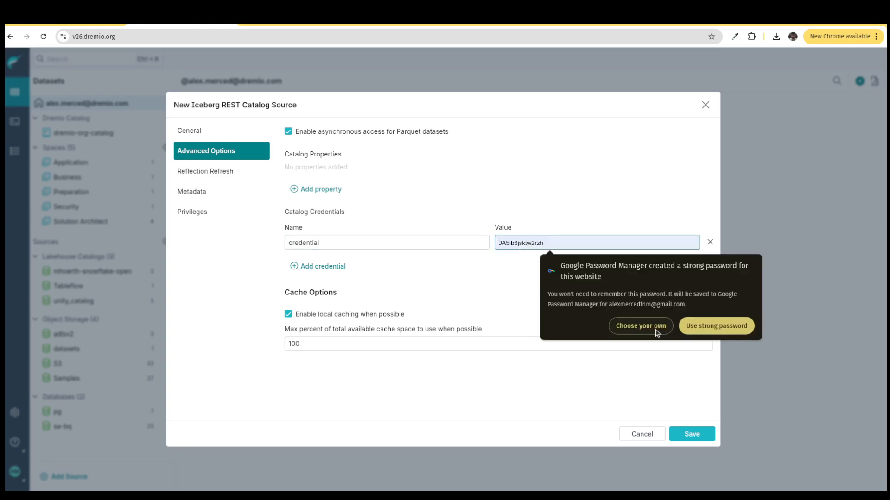
{"action": "left_click", "coordinate": [799, 206]}
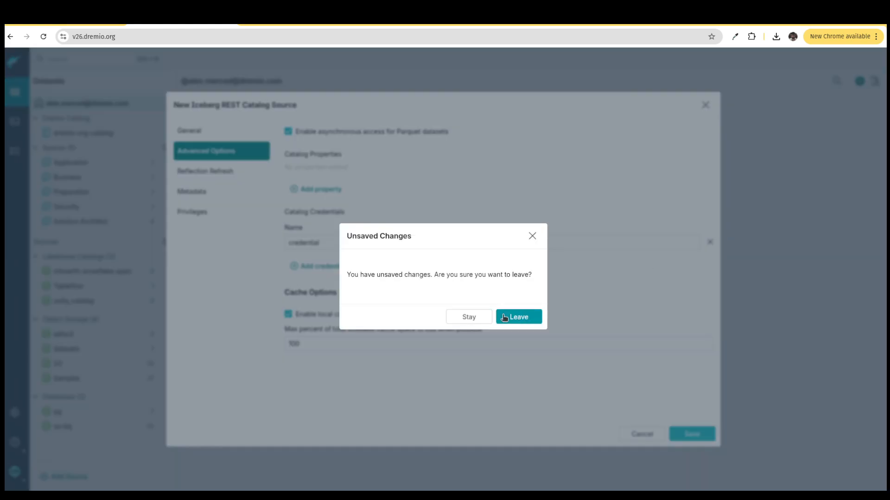
{"action": "left_click", "coordinate": [476, 316]}
{"action": "left_click", "coordinate": [550, 242]}
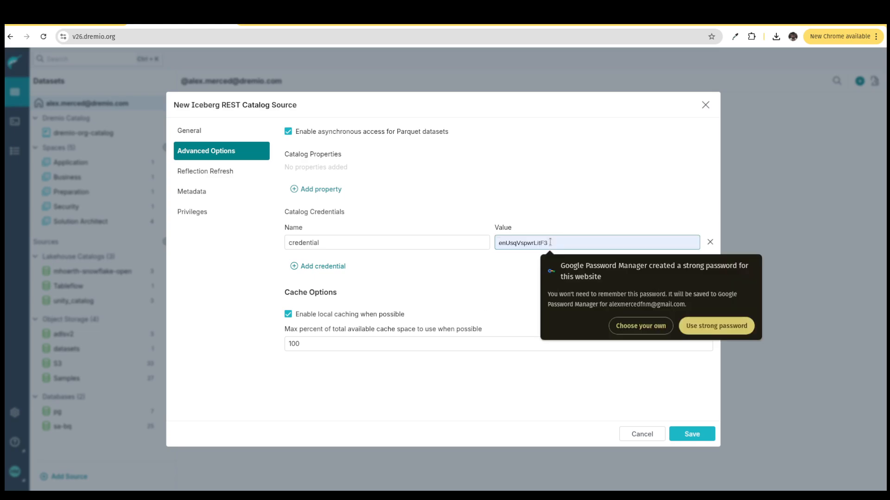
{"action": "left_click", "coordinate": [687, 330]}
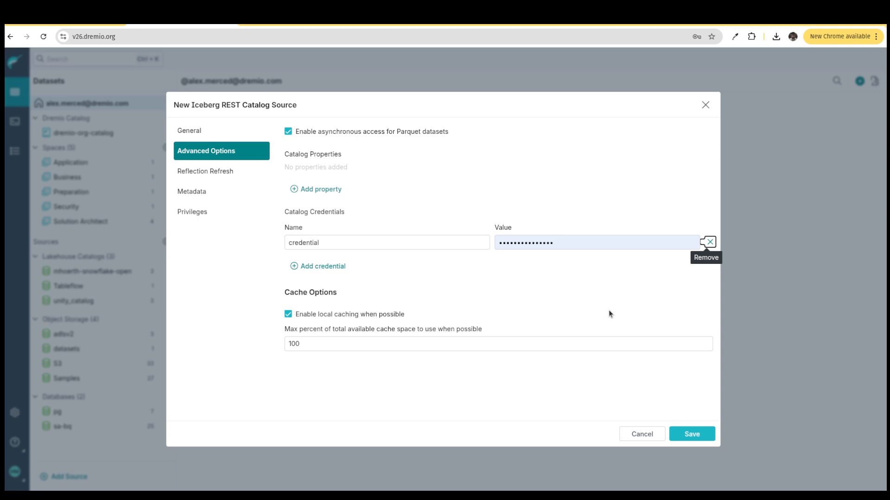
- Write the credential value format apikey:secretkey as scratch text in the browser's address field
{"action": "left_click", "coordinate": [127, 36]}
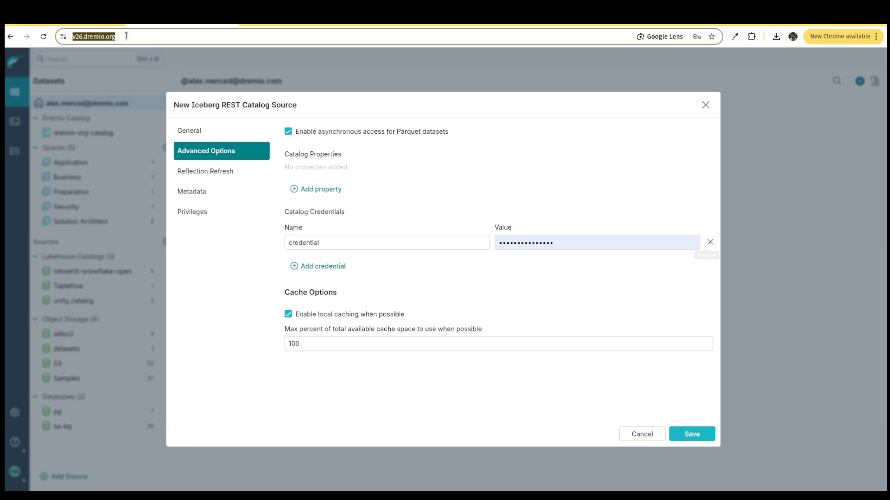
{"action": "type", "text": "api"}
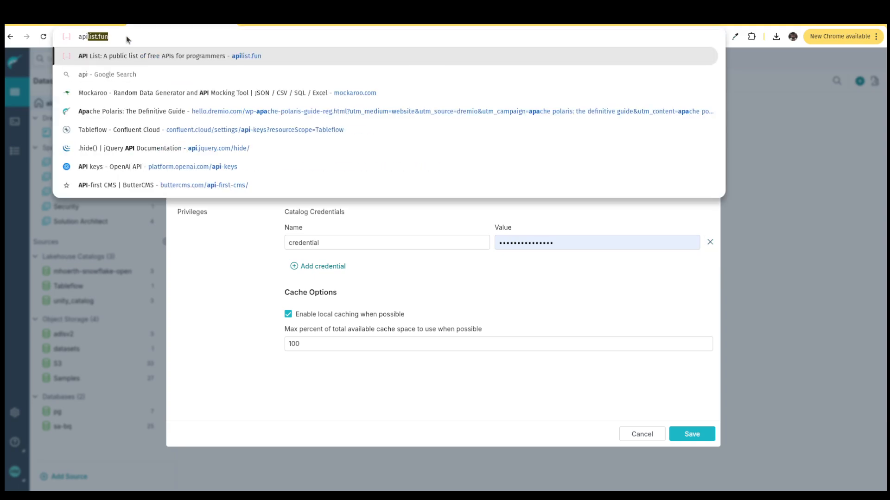
{"action": "type", "text": "key:"}
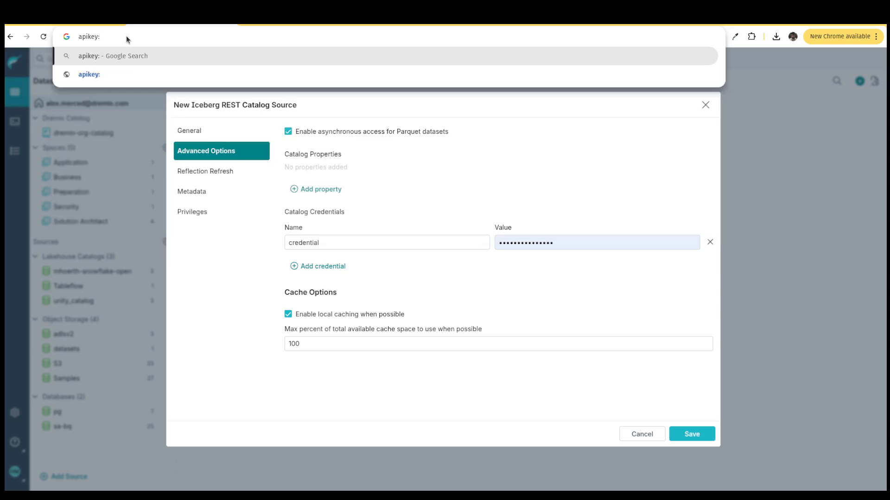
{"action": "type", "text": "secretkey"}
{"action": "left_click_drag", "start_coordinate": [133, 37], "coordinate": [75, 37]}
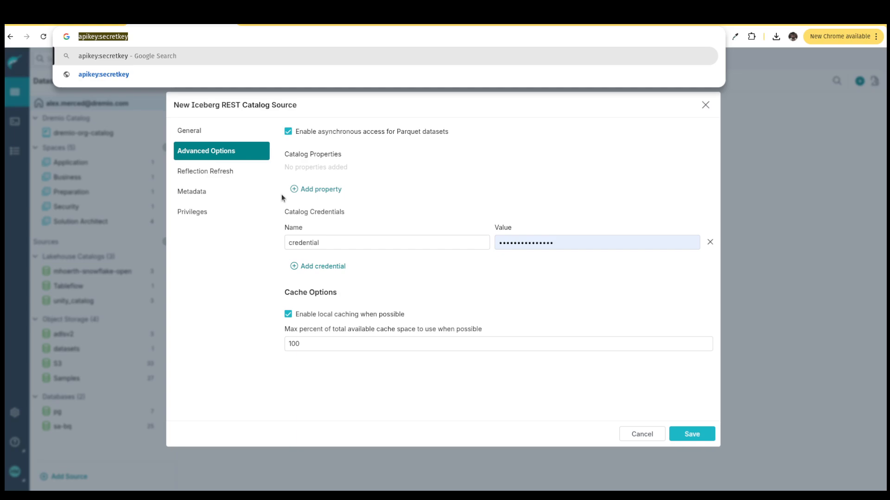
{"action": "left_click", "coordinate": [578, 343]}
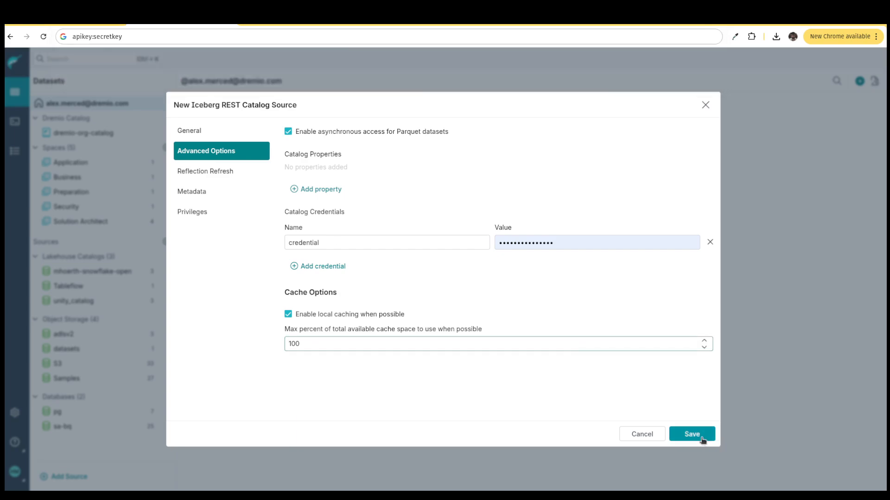
- Discard the unsaved Iceberg REST Catalog source and open the existing Tableflow source
{"action": "left_click", "coordinate": [703, 105]}
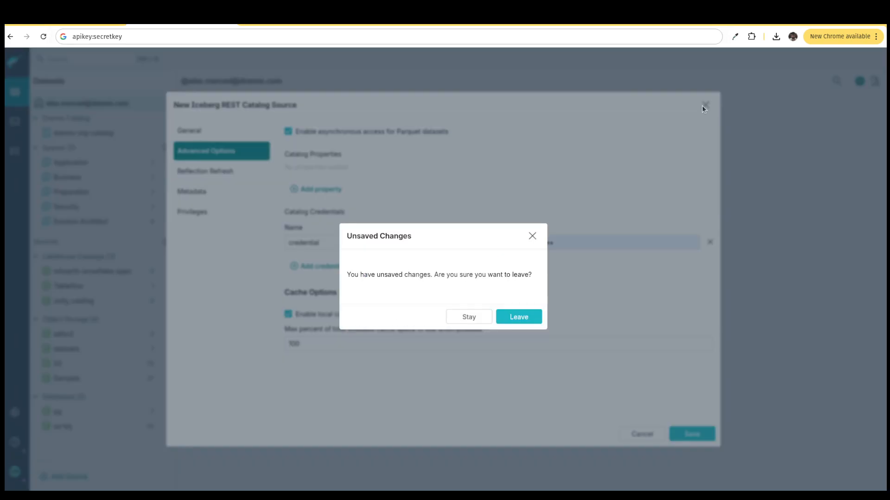
{"action": "left_click", "coordinate": [519, 317]}
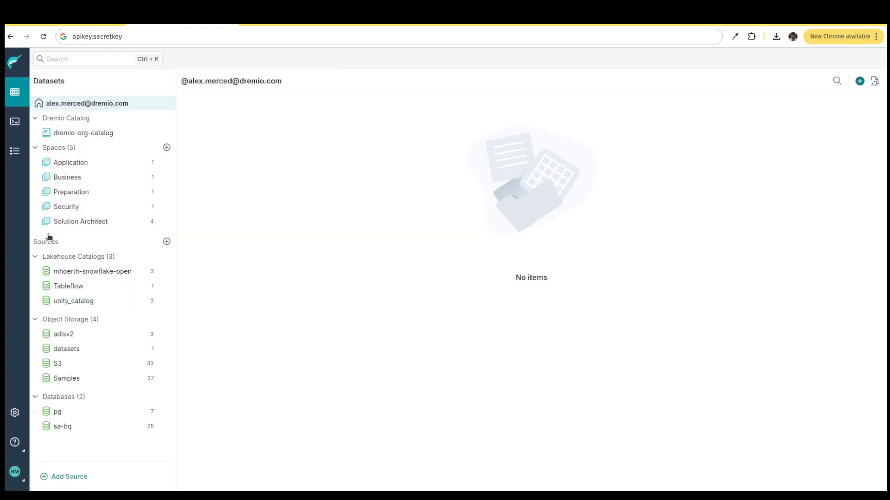
{"action": "left_click", "coordinate": [76, 290]}
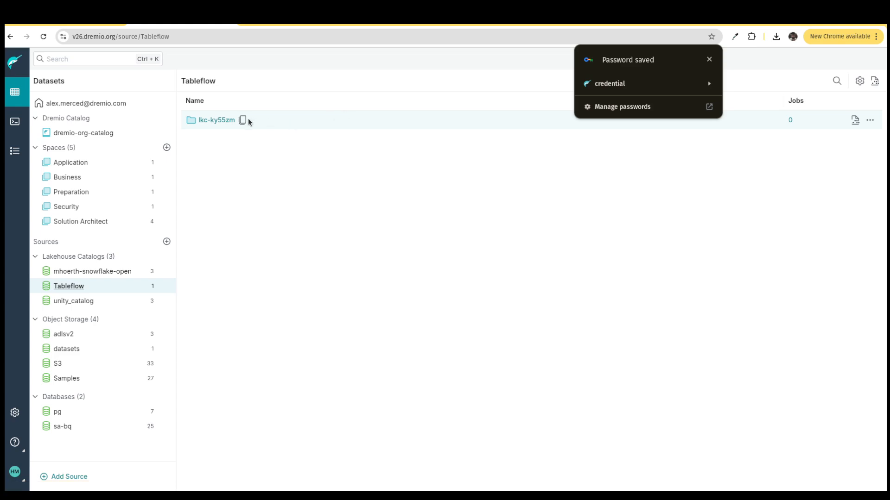
- Open the stock_trades table from the Tableflow source's lkc-ky55zm folder and run its SELECT * query
{"action": "left_click", "coordinate": [709, 60]}
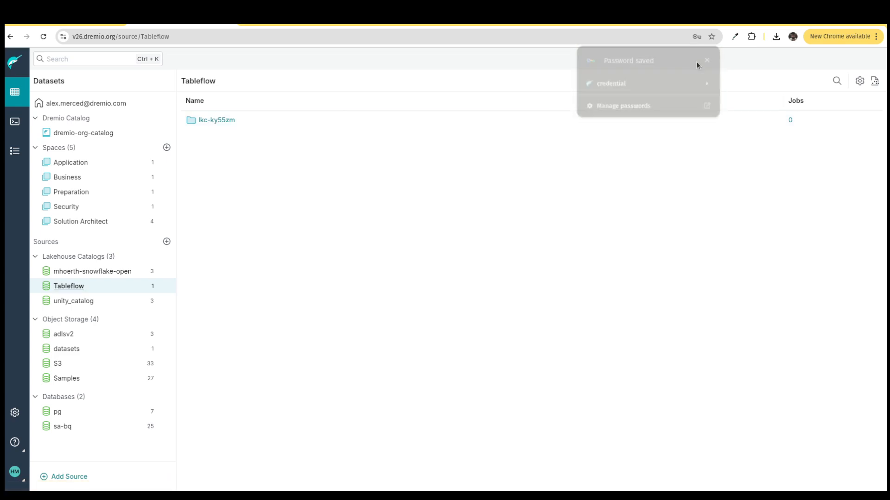
{"action": "left_click", "coordinate": [214, 120]}
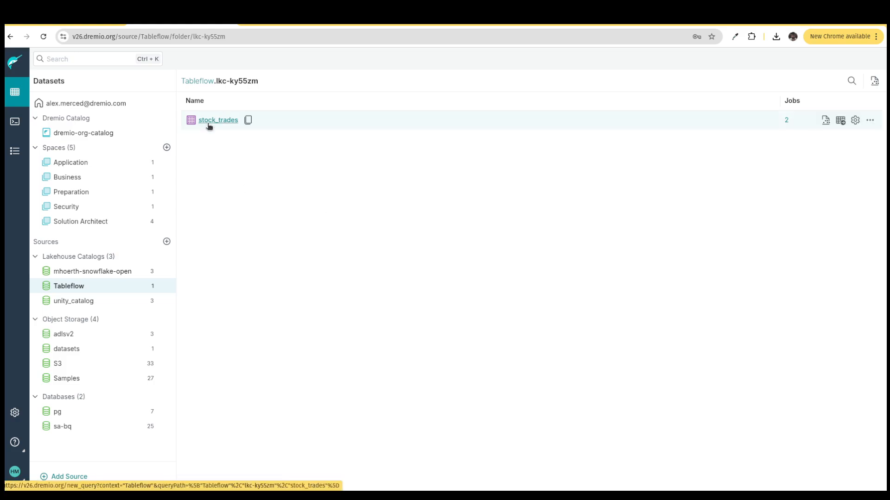
{"action": "left_click", "coordinate": [209, 125]}
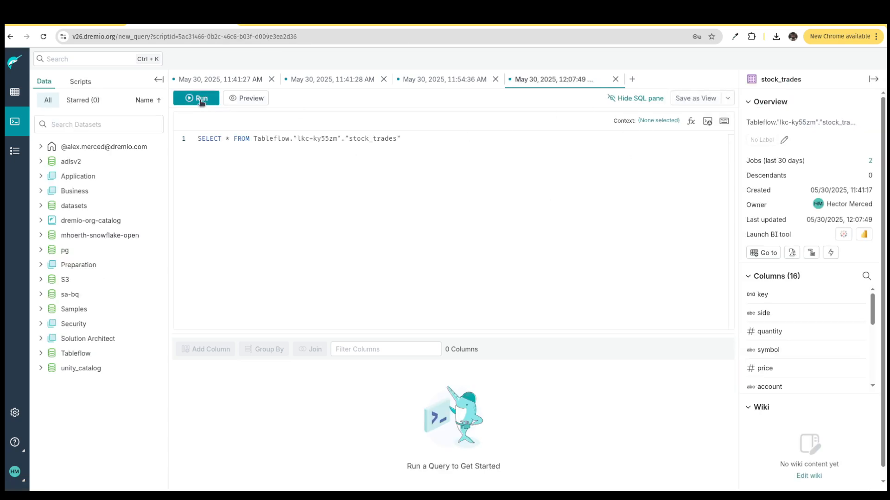
{"action": "left_click", "coordinate": [201, 99]}
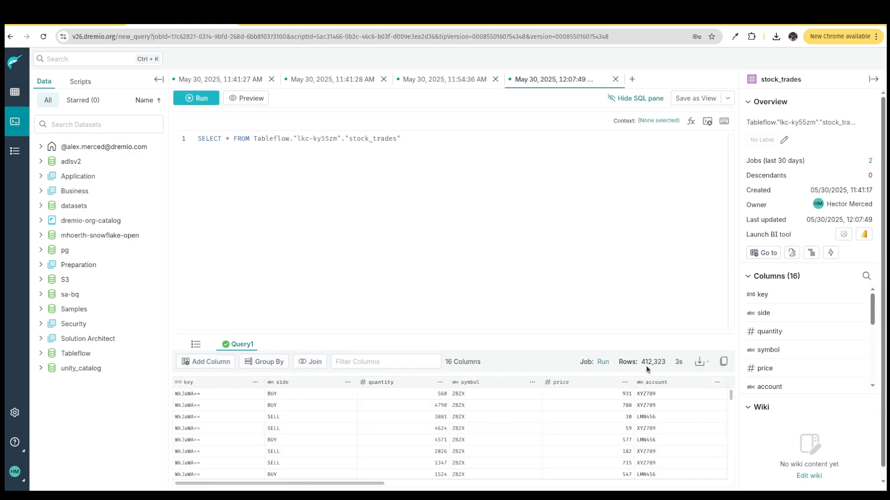
- Look through the rows of the stock_trades query results and return to the datasets overview
{"action": "scroll", "coordinate": [490, 421], "scroll_direction": "down", "scroll_amount": 10}
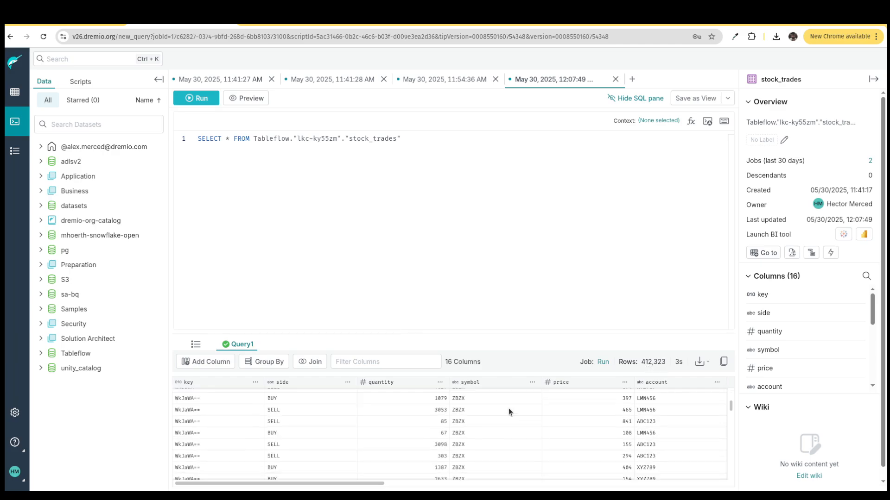
{"action": "scroll", "coordinate": [516, 405], "scroll_direction": "down", "scroll_amount": 10}
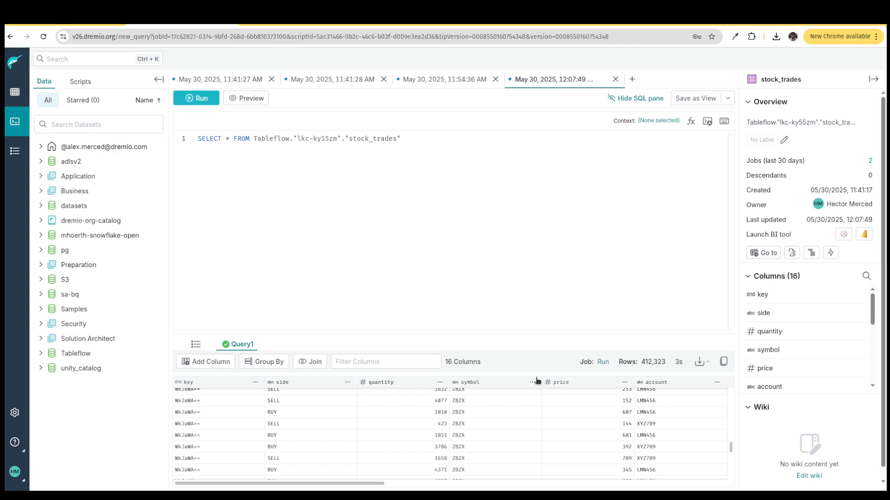
{"action": "scroll", "coordinate": [544, 407], "scroll_direction": "up", "scroll_amount": 10}
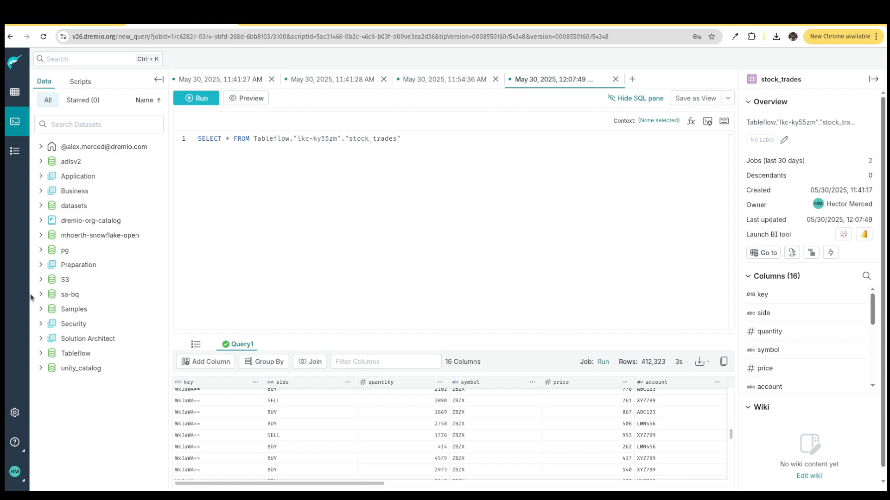
{"action": "left_click", "coordinate": [25, 96]}
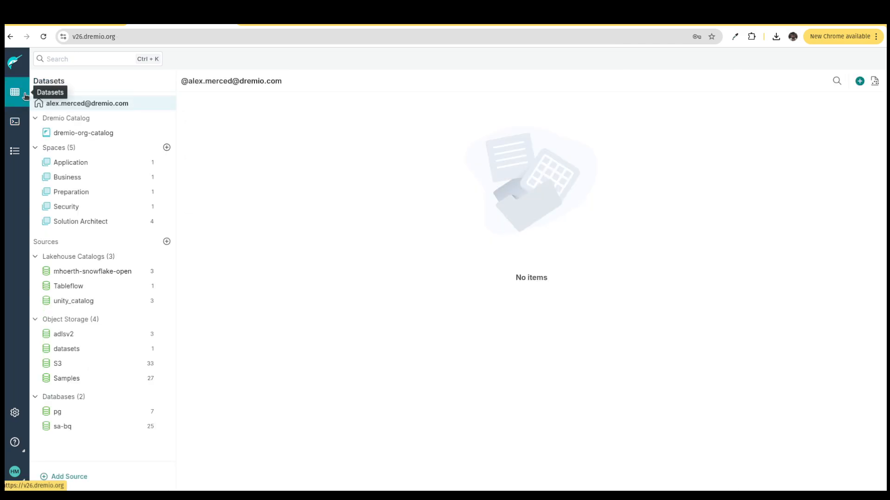